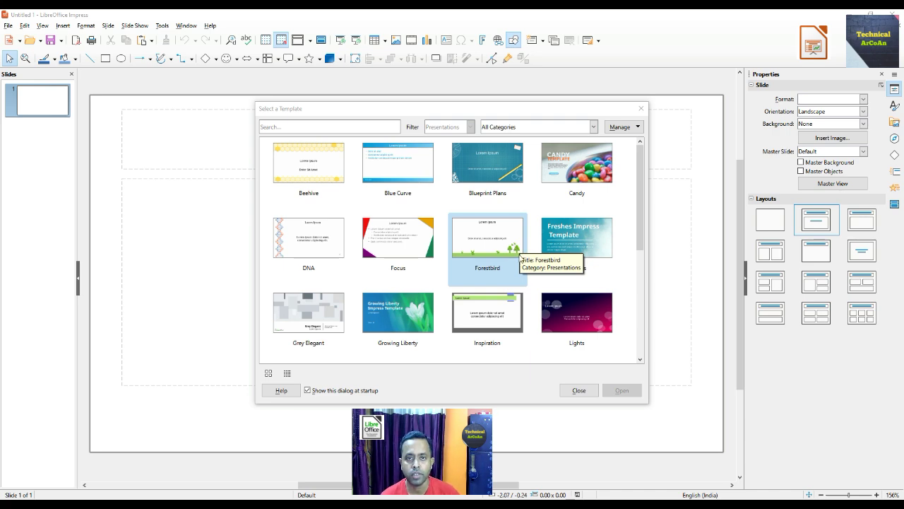
Step: Dismiss the template, file-format and tip prompts, then apply the Blank Slide layout
click(578, 390)
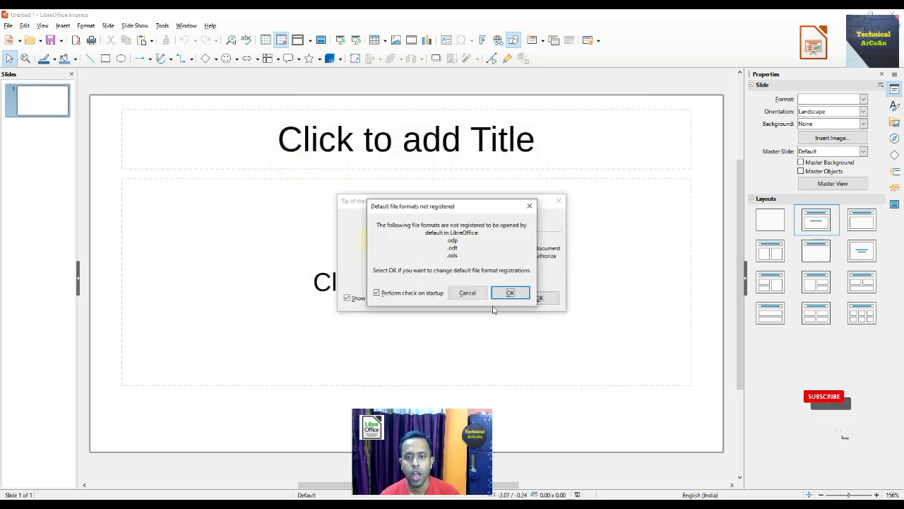
click(472, 294)
click(537, 299)
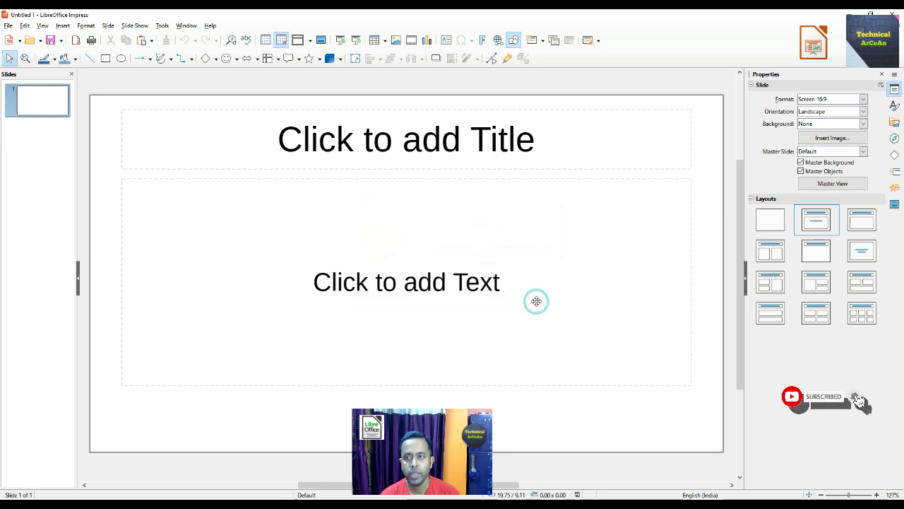
click(770, 221)
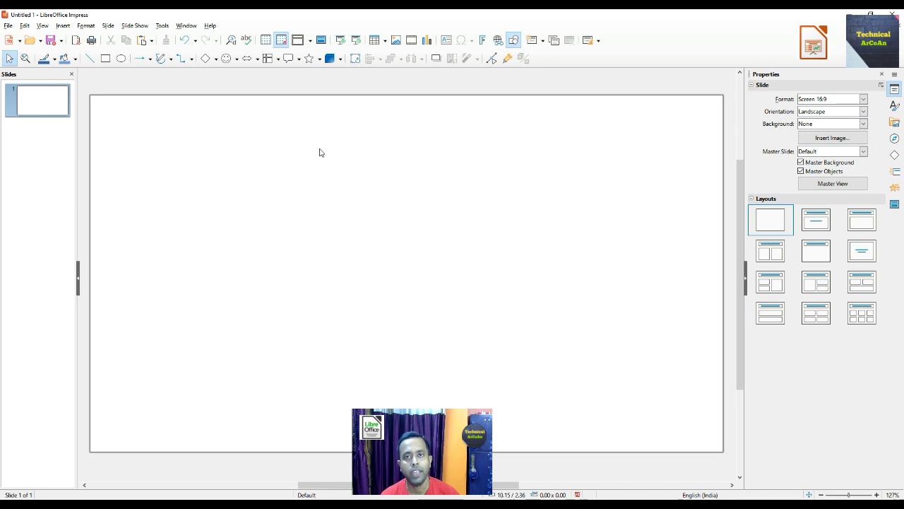
click(63, 26)
Step: Insert the green forest background image and stretch it to all four slide edges
click(74, 38)
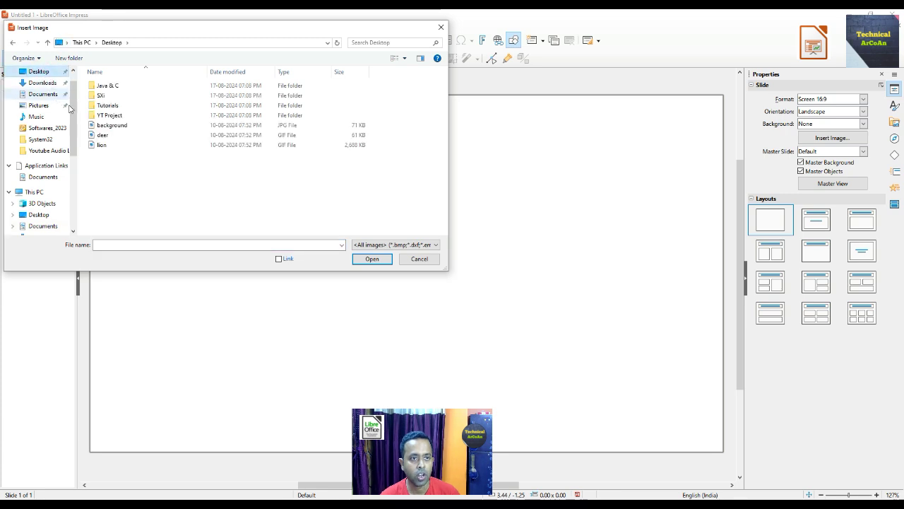
click(114, 125)
click(372, 259)
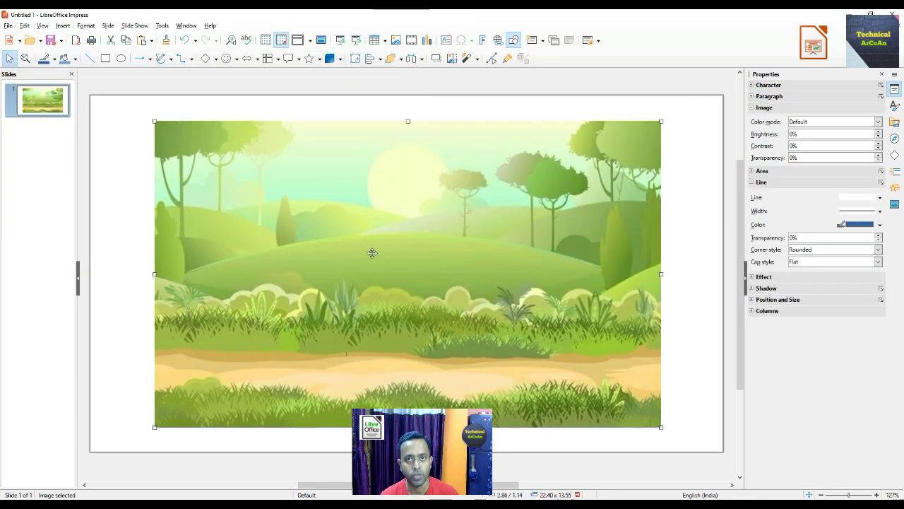
drag(661, 274, 723, 274)
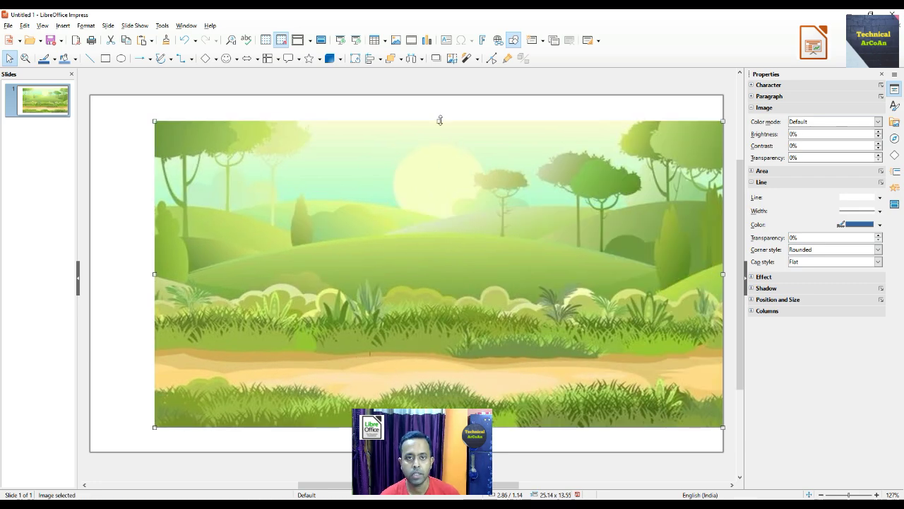
drag(439, 120, 439, 95)
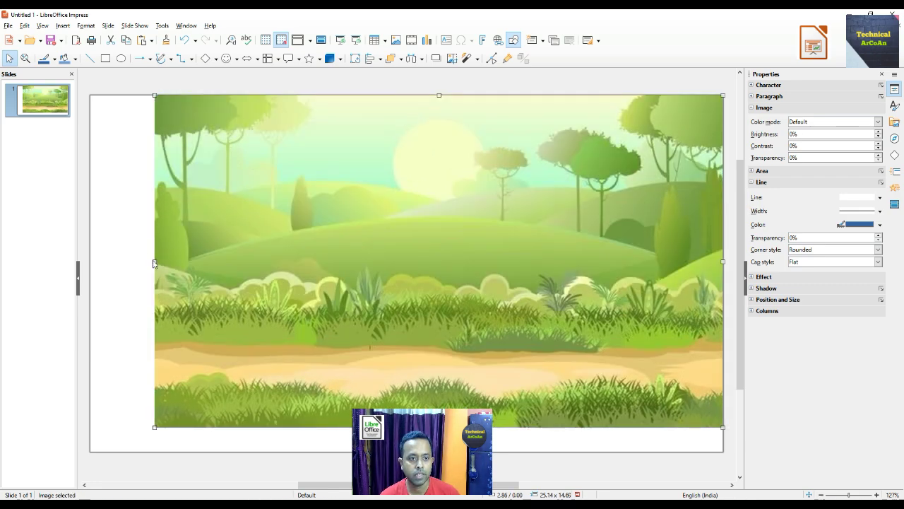
drag(154, 263, 91, 261)
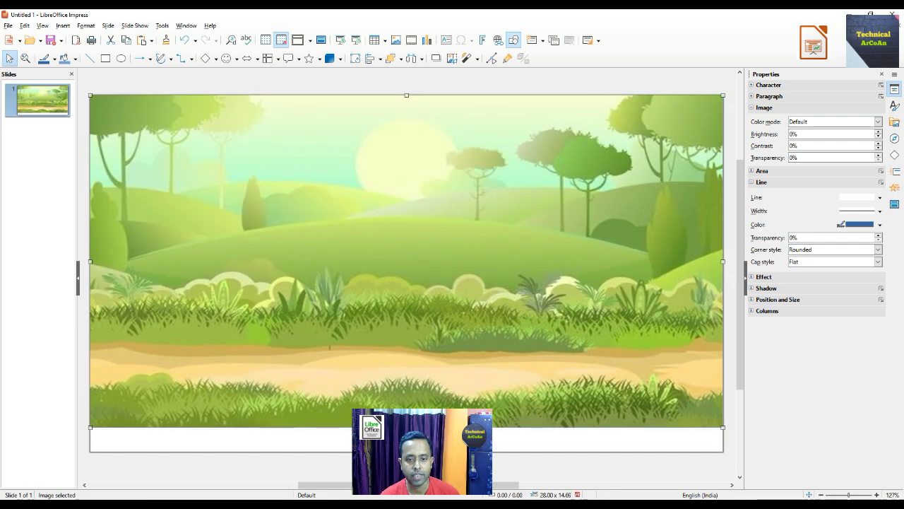
drag(406, 427, 406, 453)
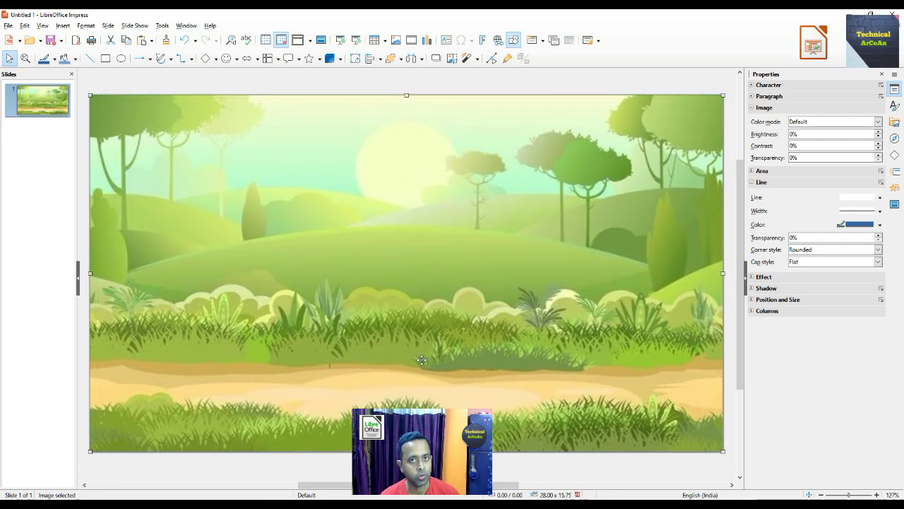
Step: Insert the running lion picture onto the slide
click(65, 26)
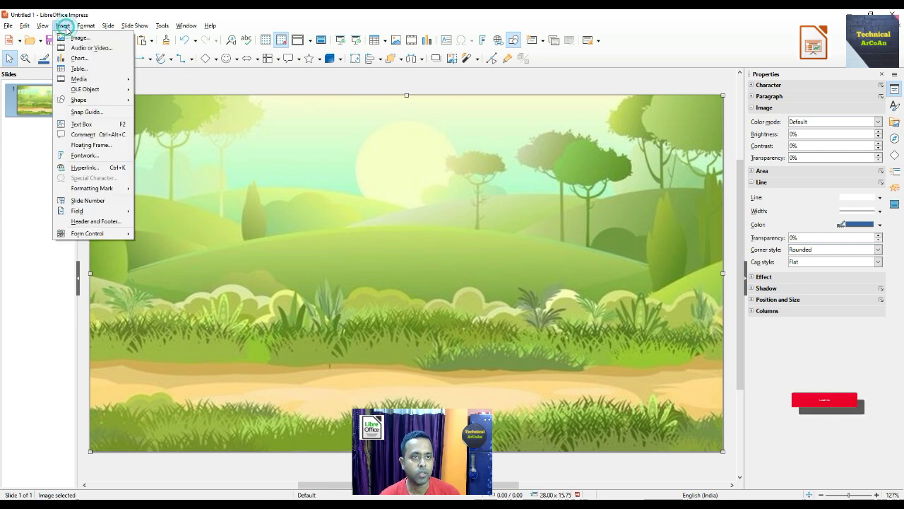
click(76, 38)
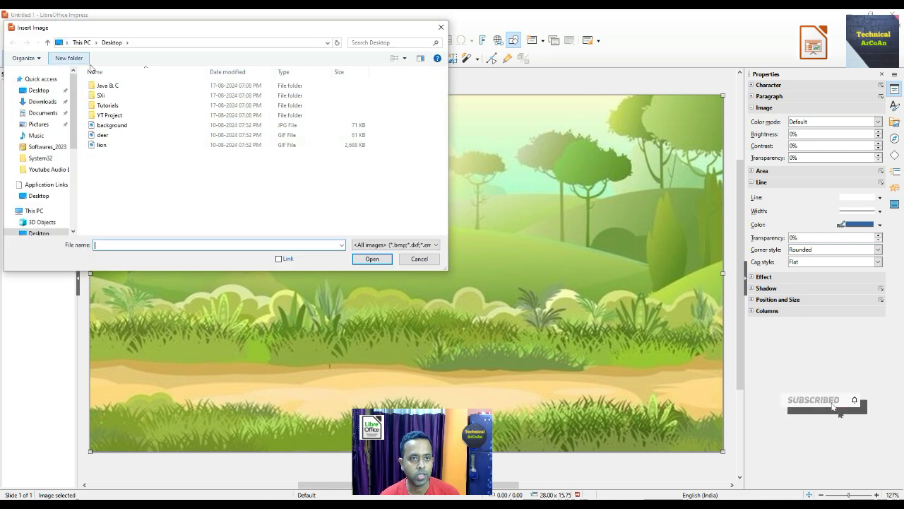
click(111, 145)
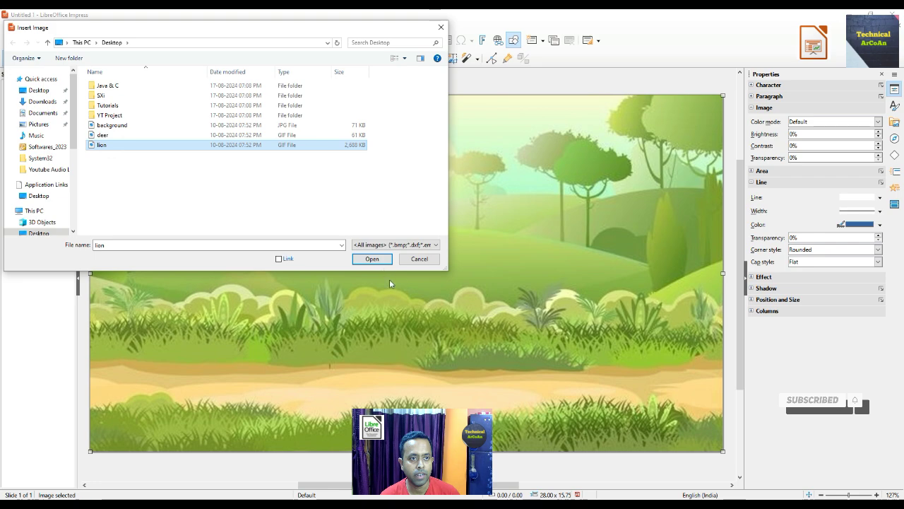
click(372, 258)
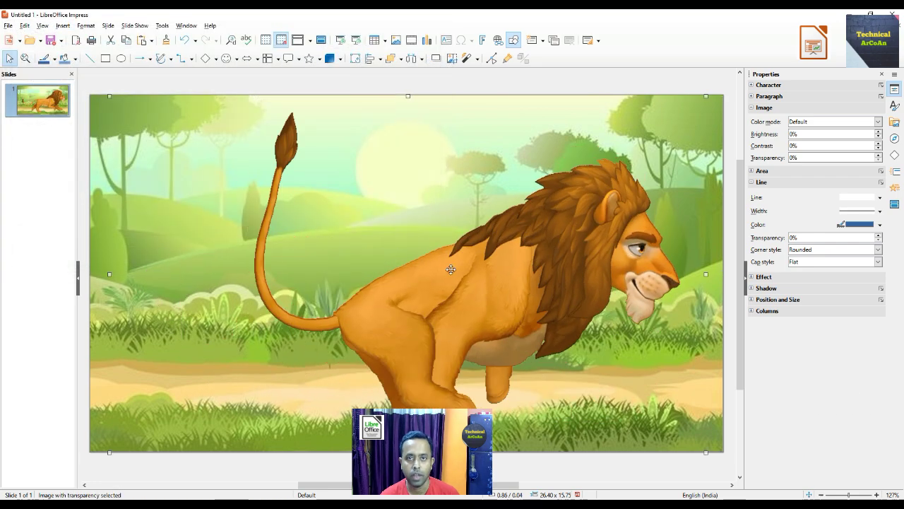
Step: Shrink the lion and place it partly past the slide's left edge on the path
click(493, 291)
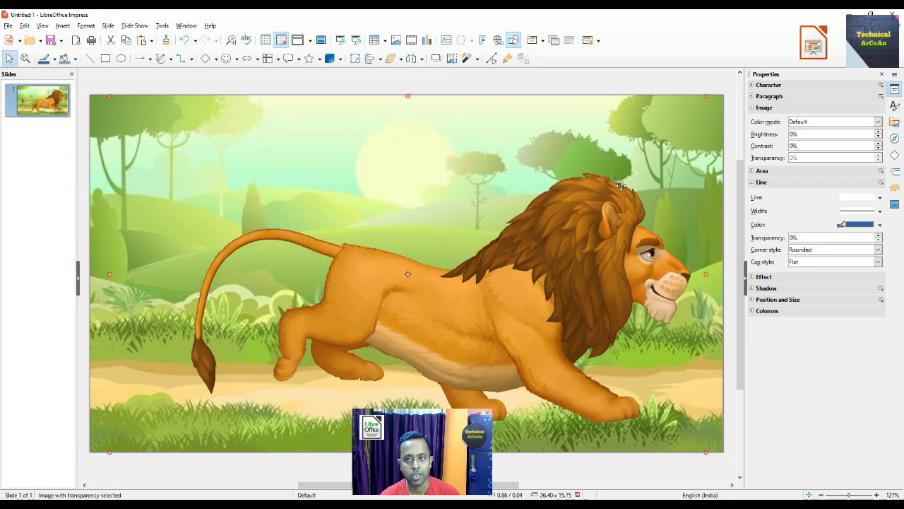
drag(585, 246, 645, 172)
drag(708, 96, 251, 380)
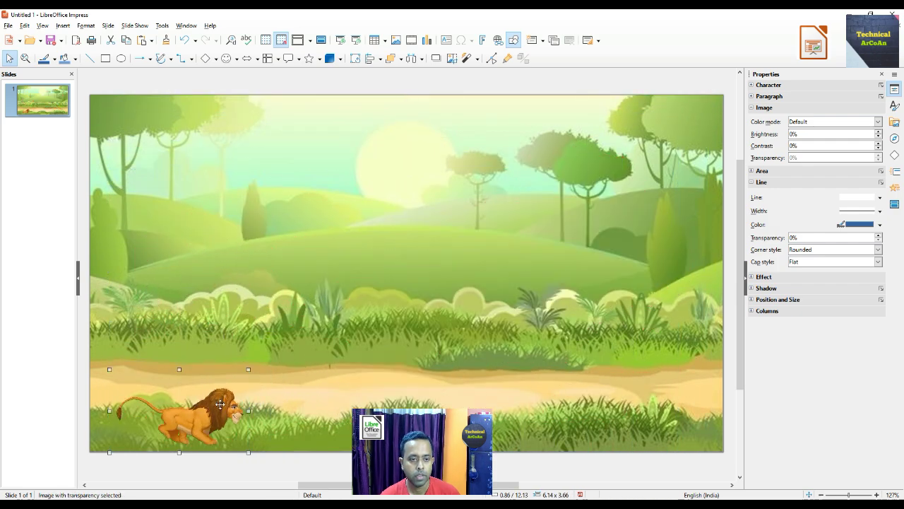
drag(211, 408, 119, 364)
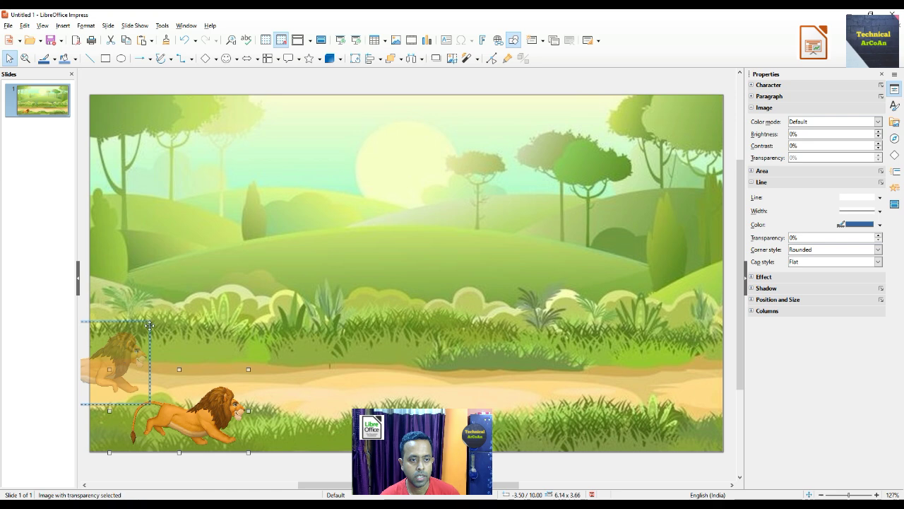
drag(149, 321, 124, 337)
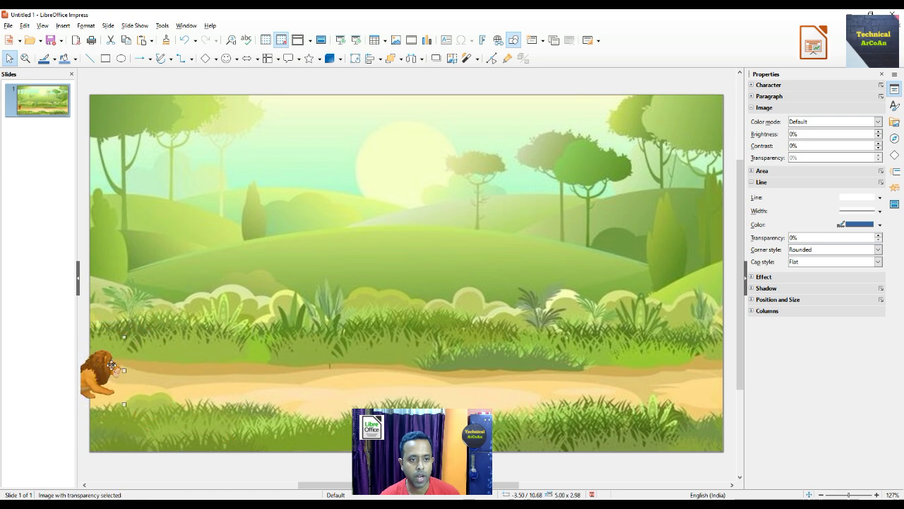
drag(111, 374, 99, 349)
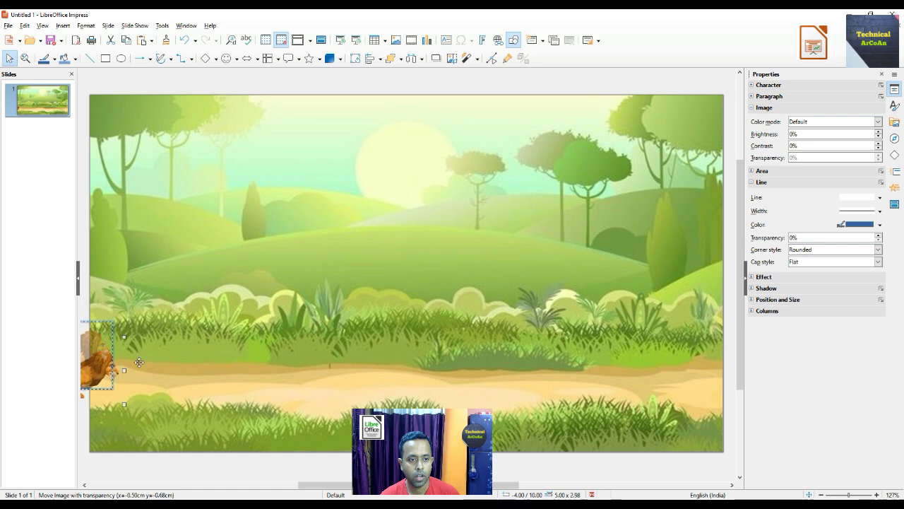
Step: Insert the running deer picture and shrink it to a small size
click(65, 27)
click(75, 37)
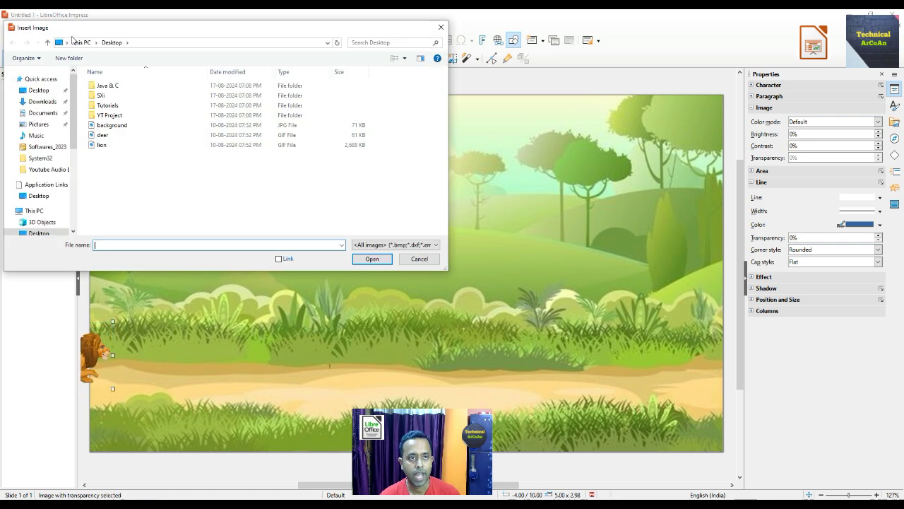
click(103, 135)
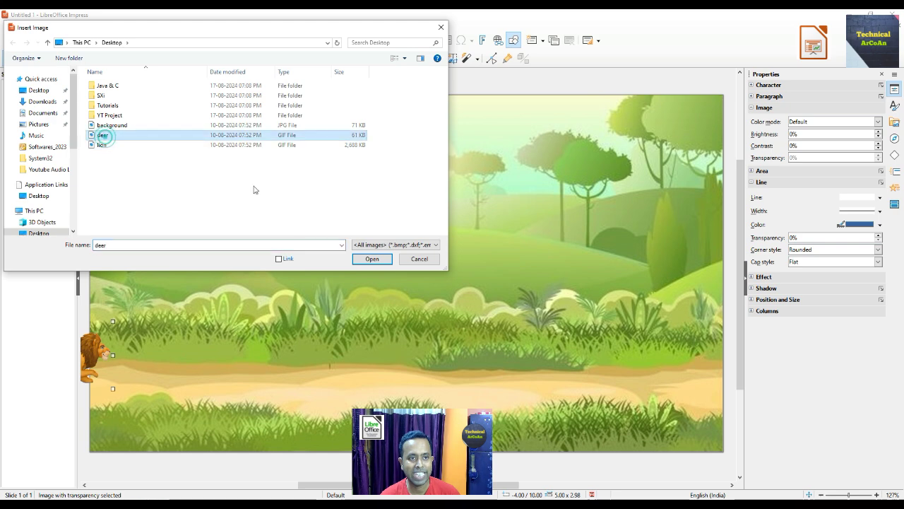
click(372, 258)
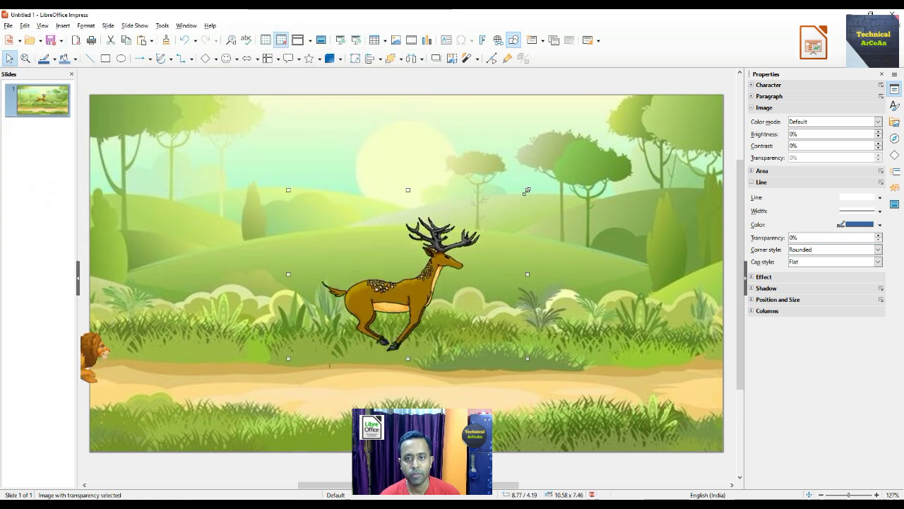
drag(527, 189, 354, 304)
Step: Move the deer onto the dirt path just ahead of the lion
click(323, 326)
click(323, 327)
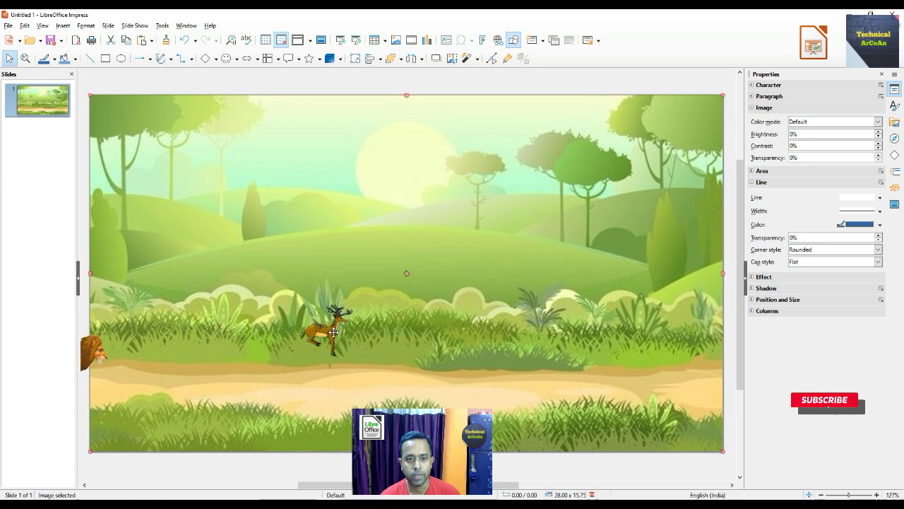
drag(308, 337, 154, 369)
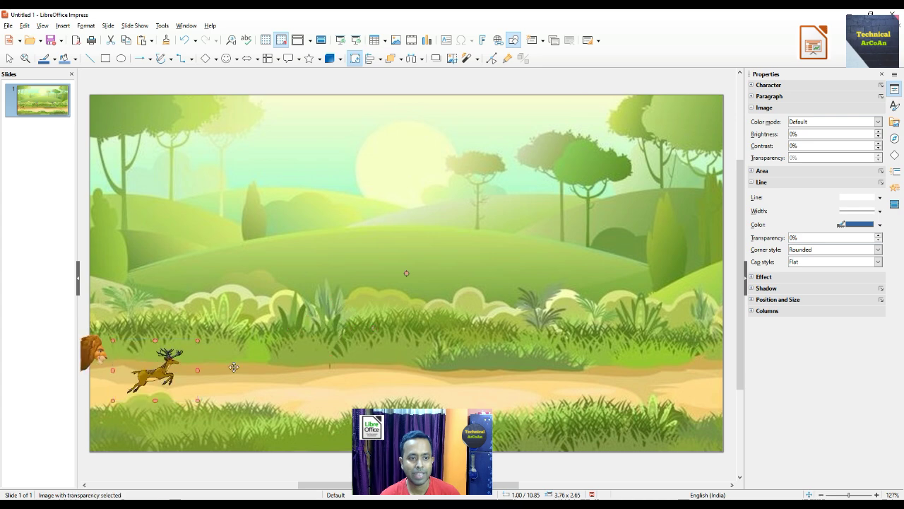
click(163, 368)
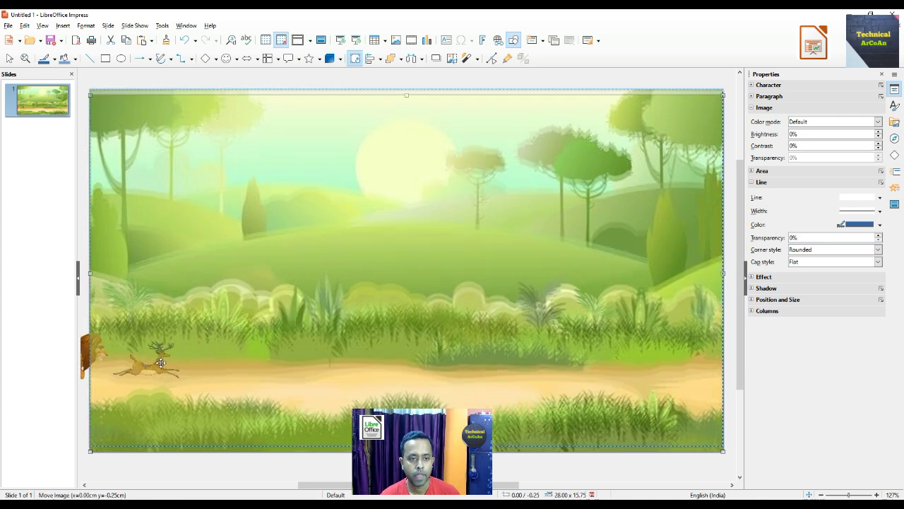
drag(163, 368, 164, 360)
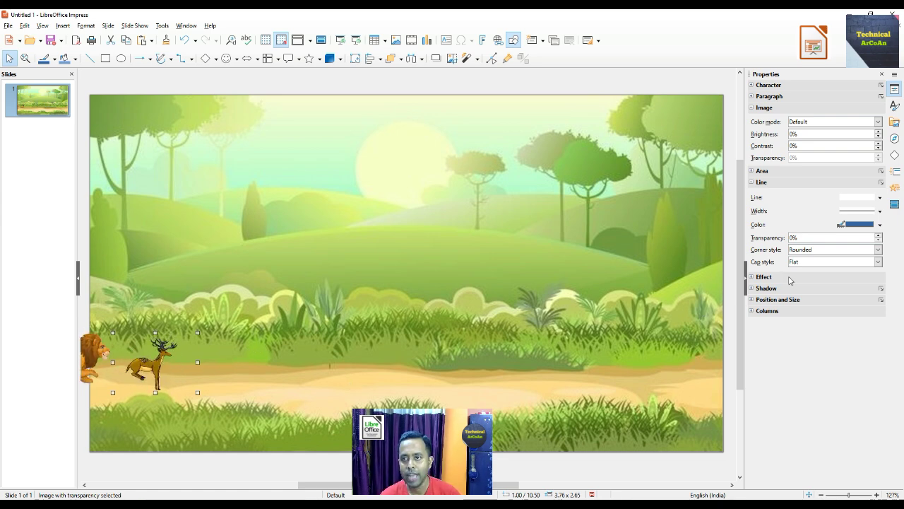
Step: Give the deer a Right motion path, Start With previous, duration 20 sec
click(894, 188)
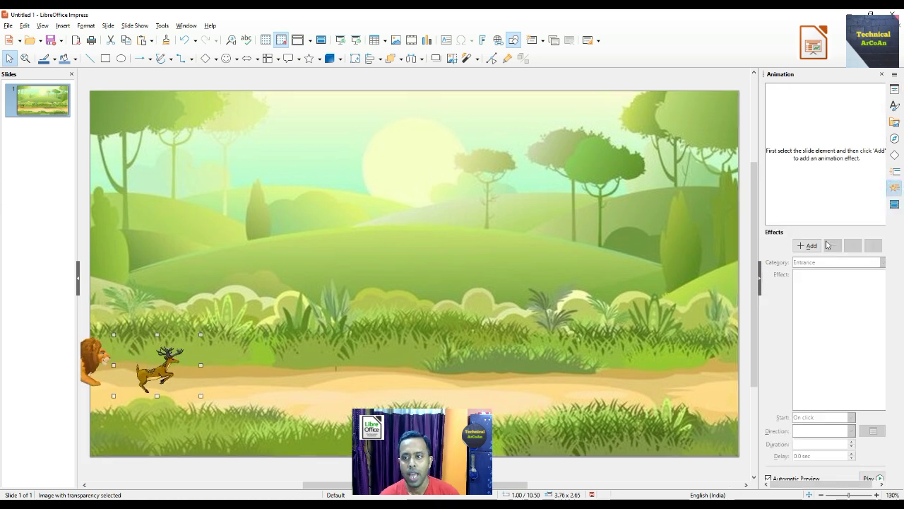
click(812, 248)
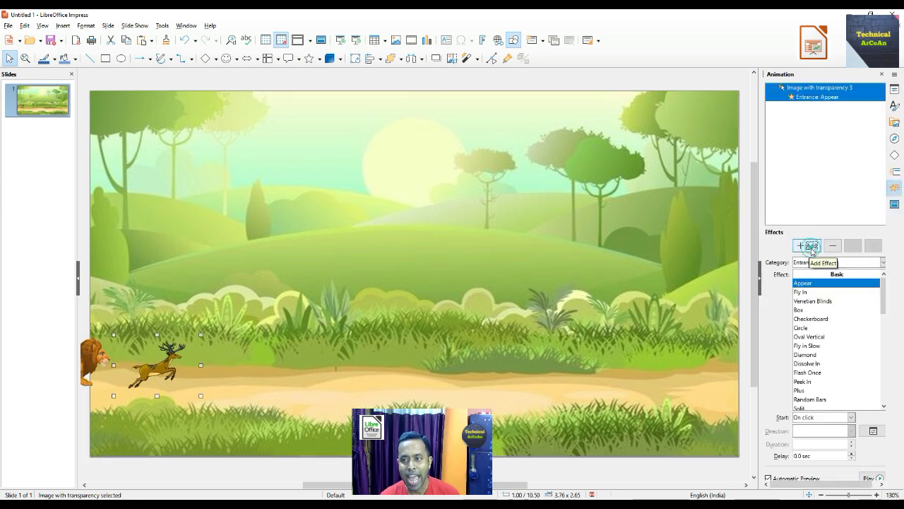
click(883, 262)
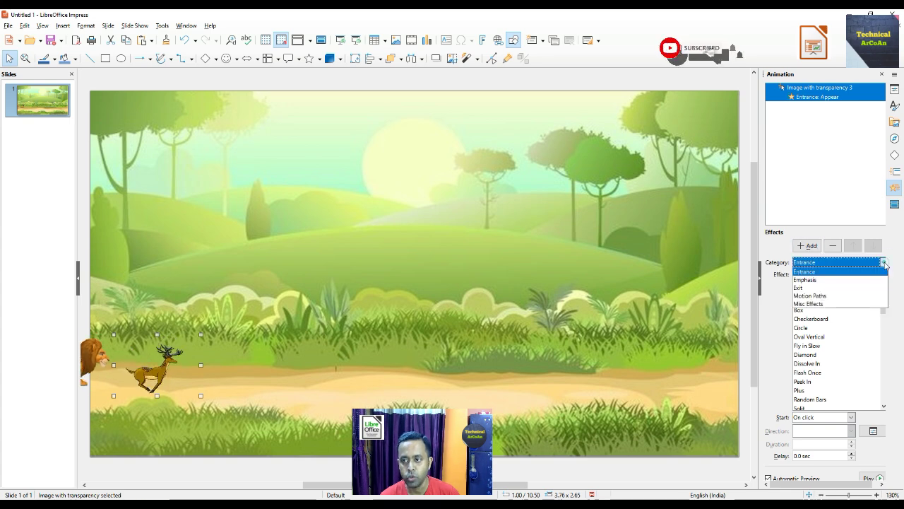
click(849, 295)
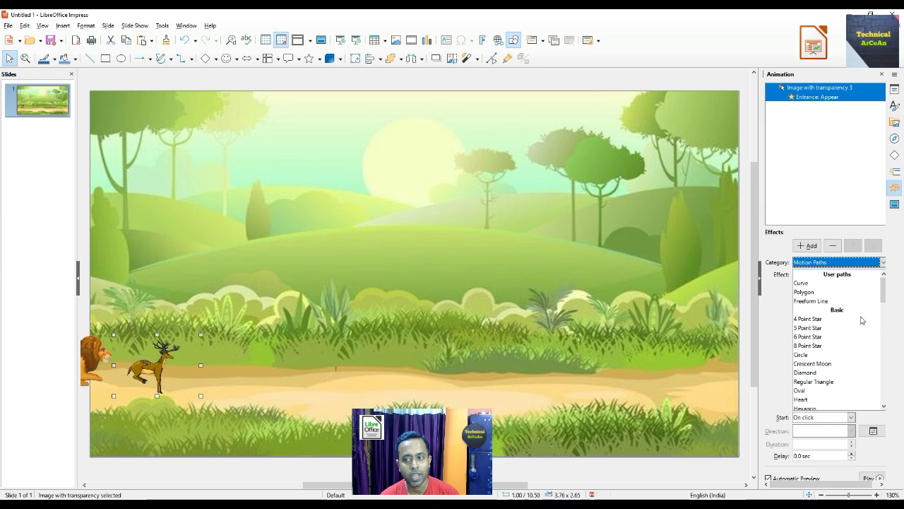
drag(885, 293, 881, 373)
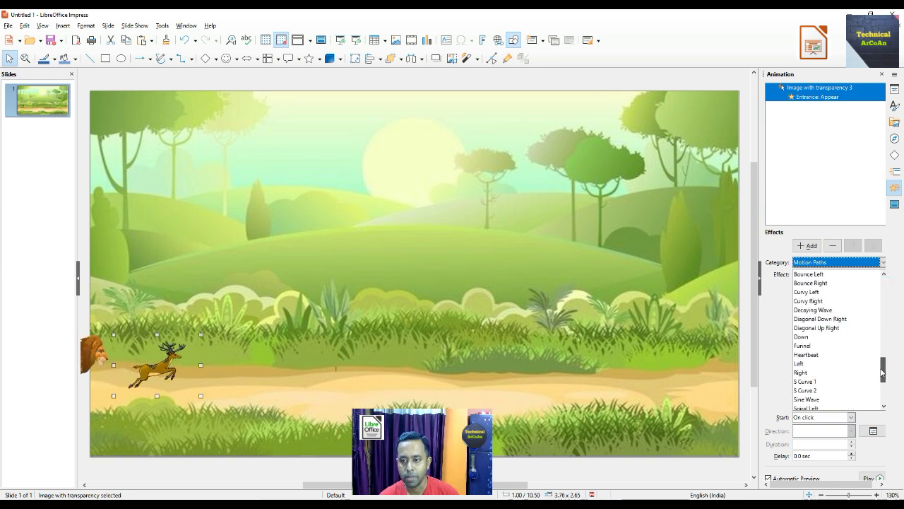
click(811, 375)
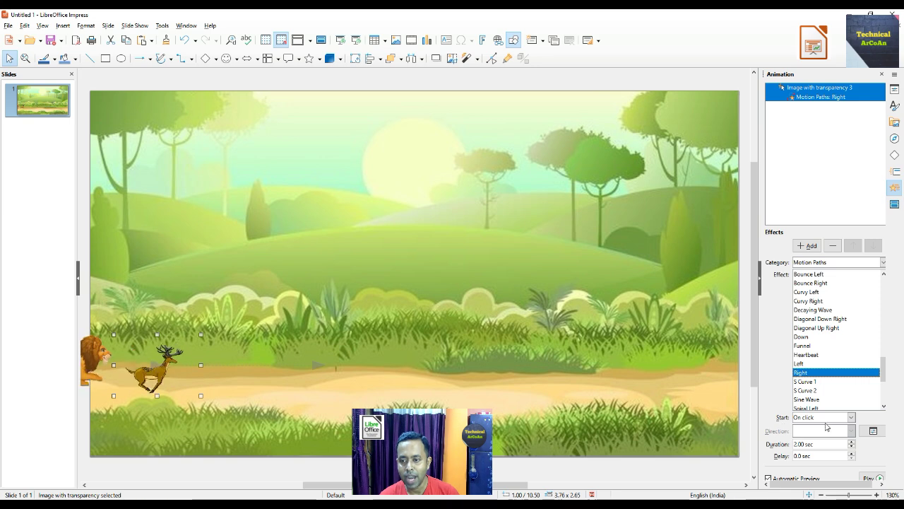
click(852, 418)
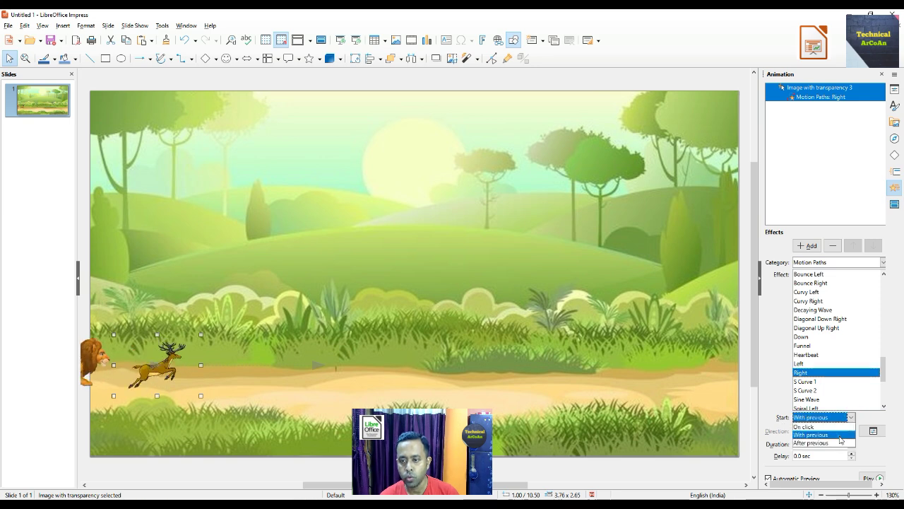
click(813, 435)
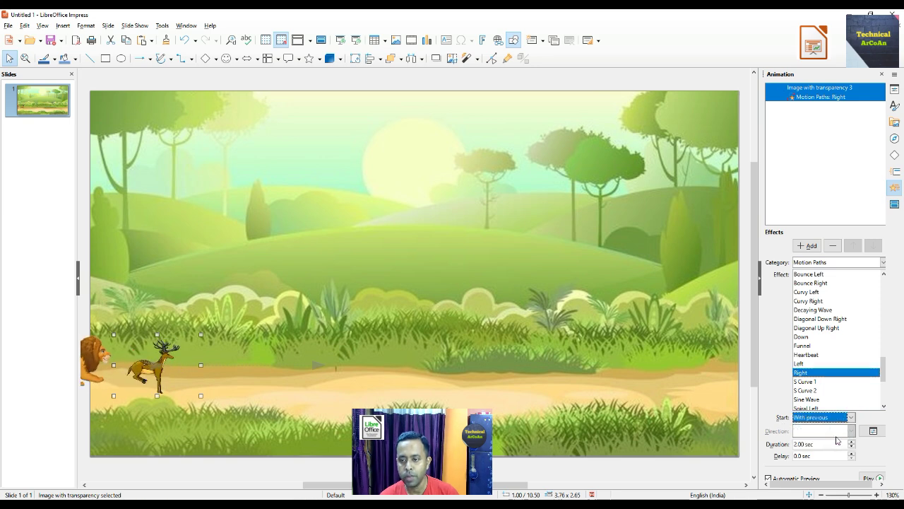
click(796, 443)
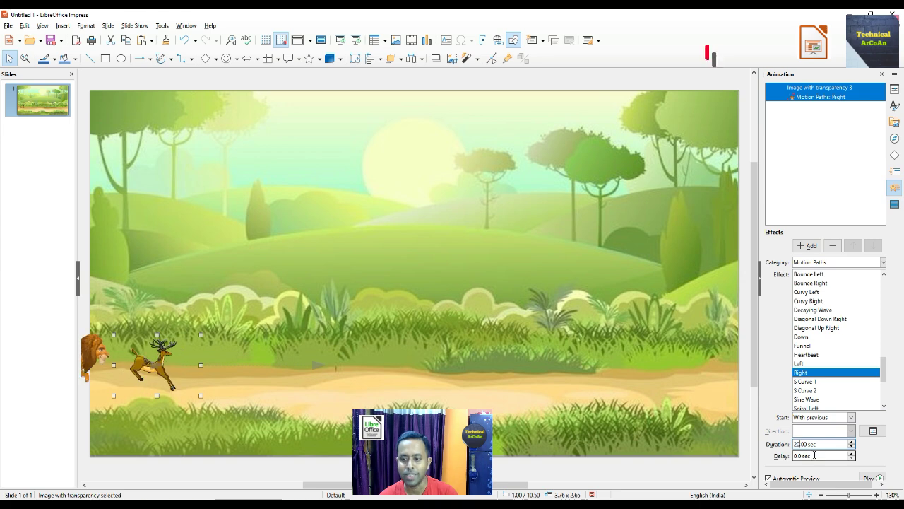
Step: Set the deer animation's Timing to repeat Until end of slide
right_click(788, 89)
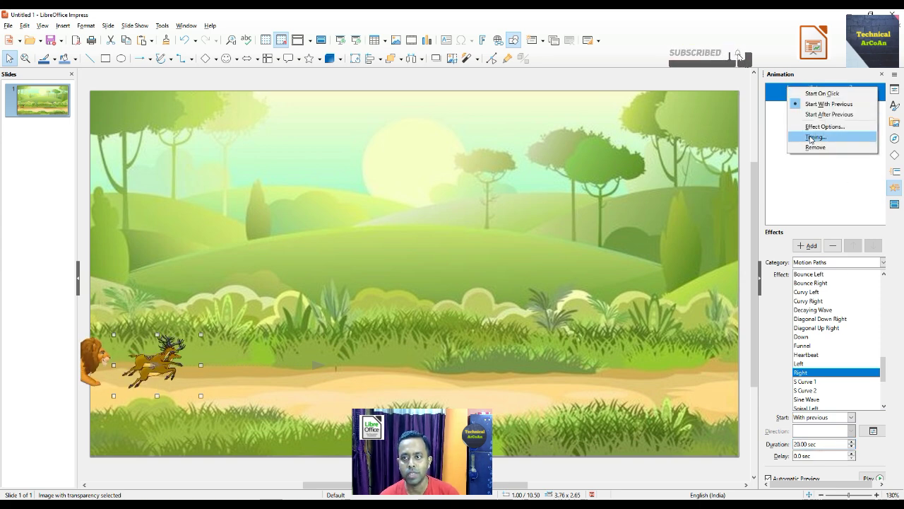
click(812, 138)
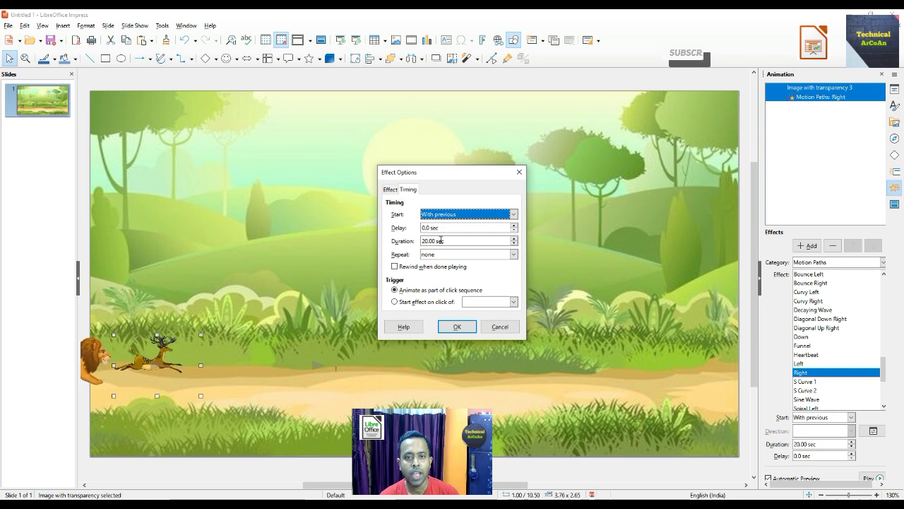
click(512, 257)
click(512, 257)
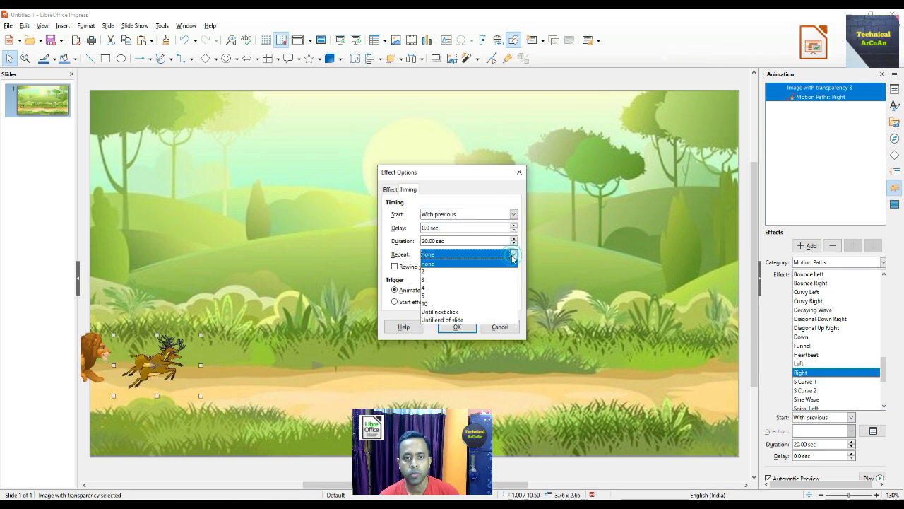
click(481, 319)
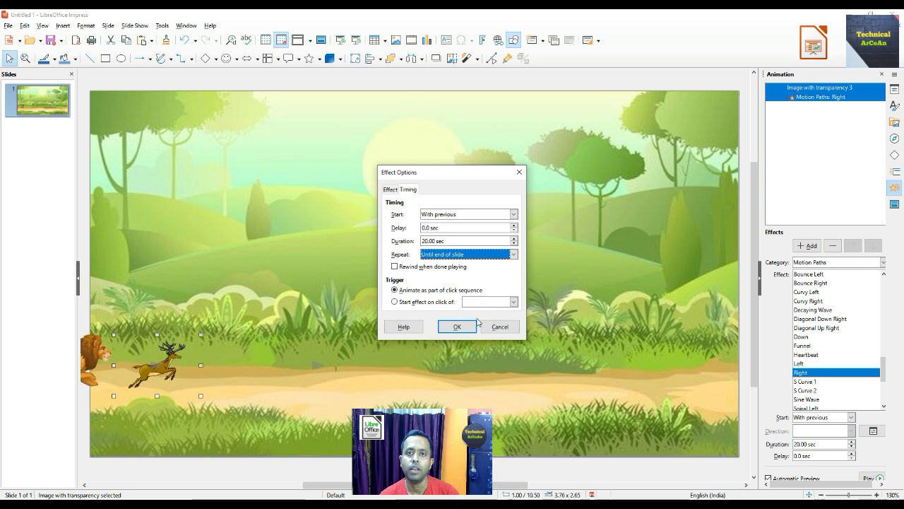
click(458, 328)
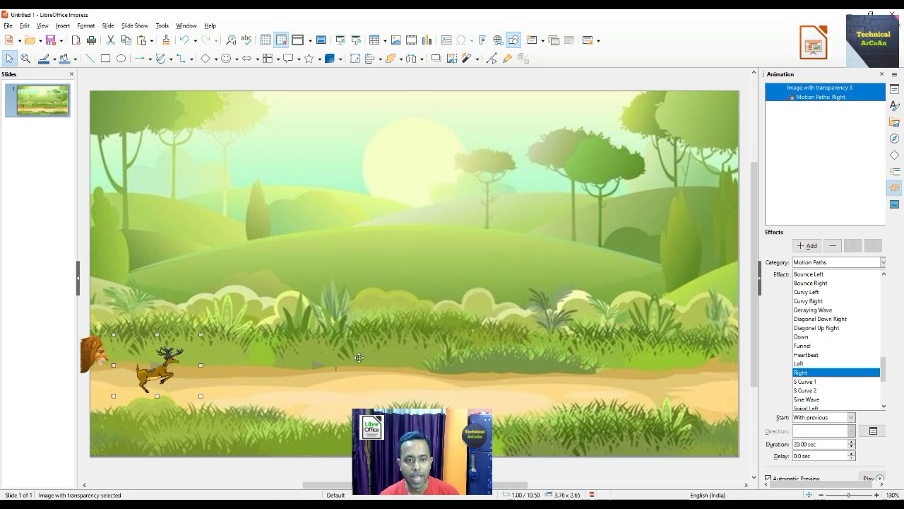
Step: Extend the deer's motion path beyond the slide's right edge
click(317, 364)
drag(326, 364, 764, 372)
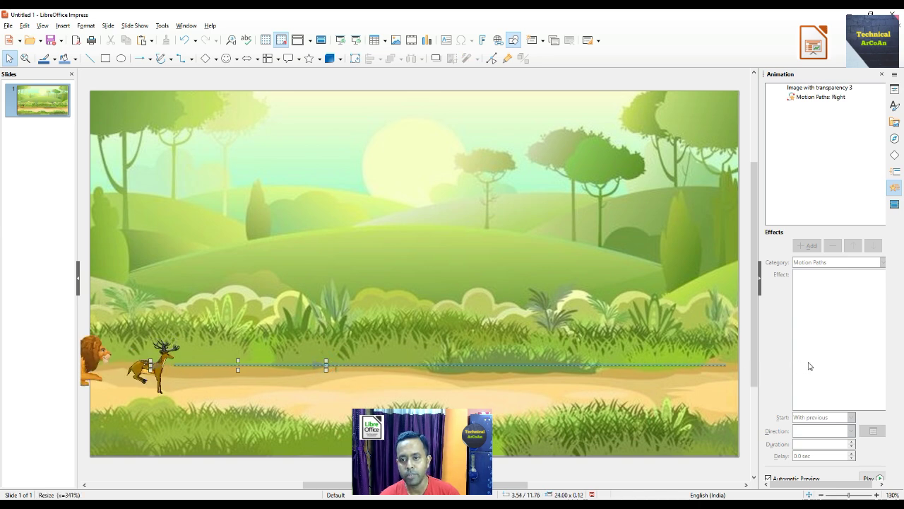
drag(830, 367, 674, 380)
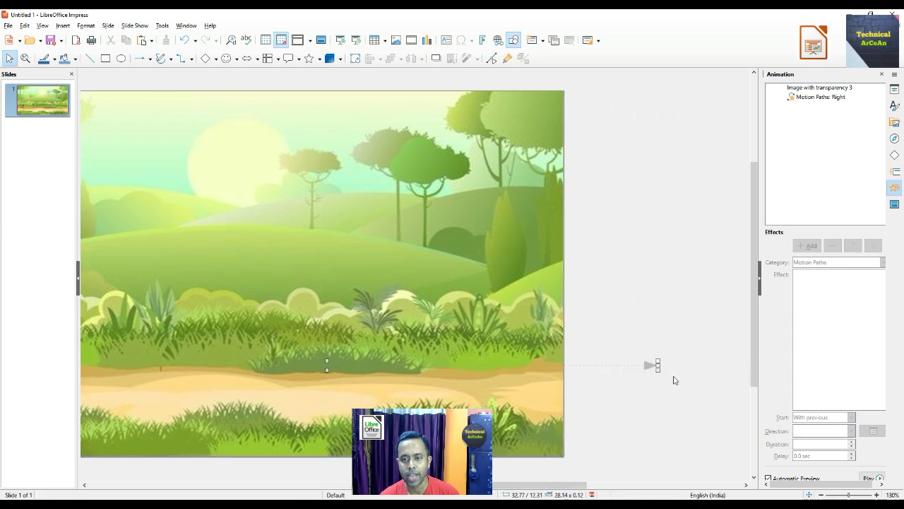
drag(548, 485, 361, 485)
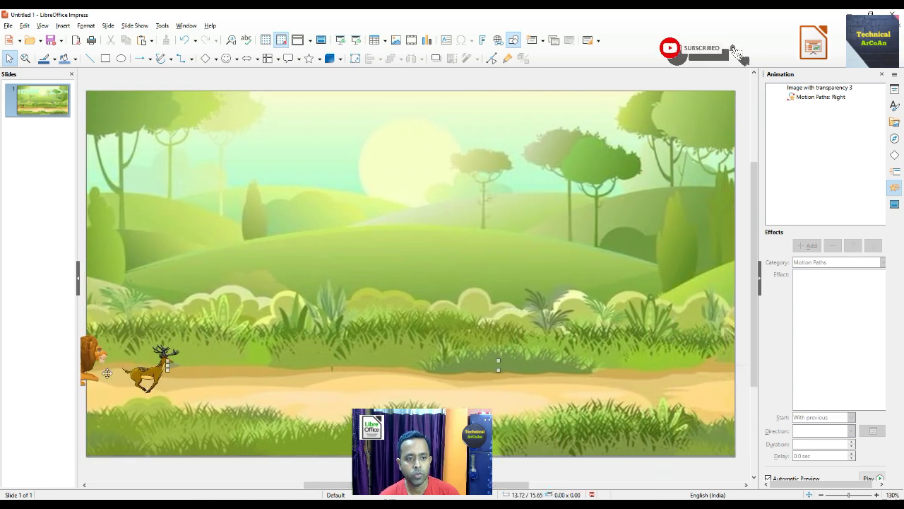
Step: Give the lion a Right motion path, Start With previous, duration 20 sec
click(88, 353)
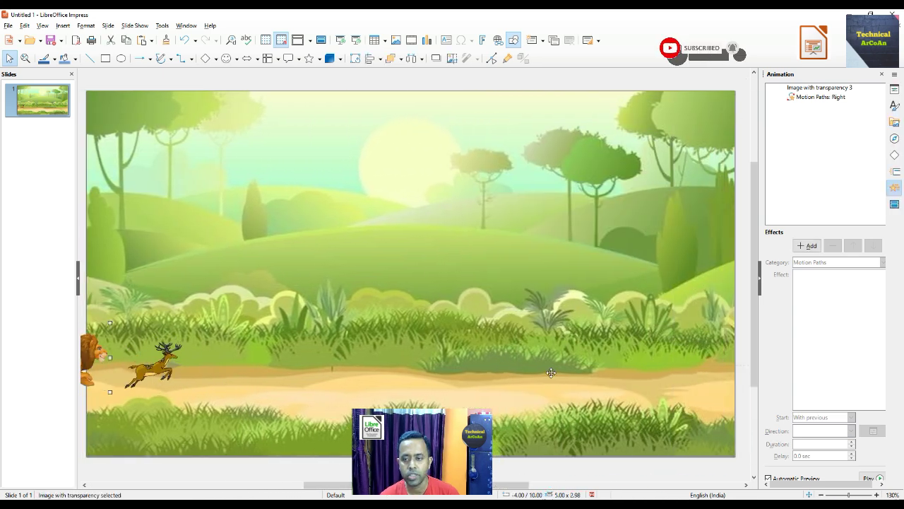
click(807, 245)
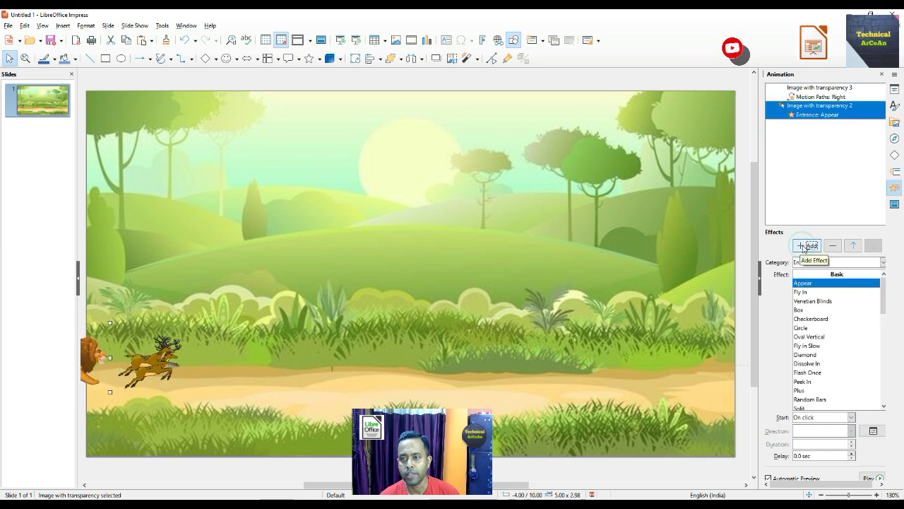
click(883, 262)
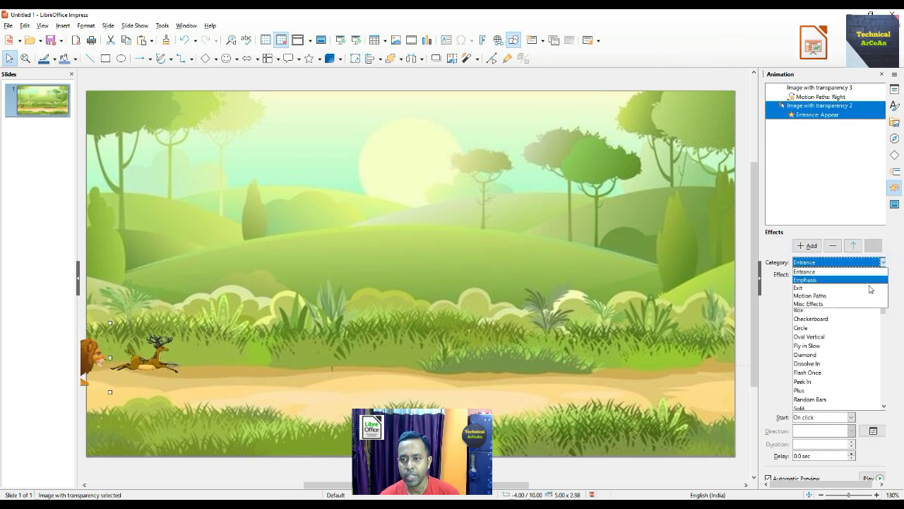
click(878, 292)
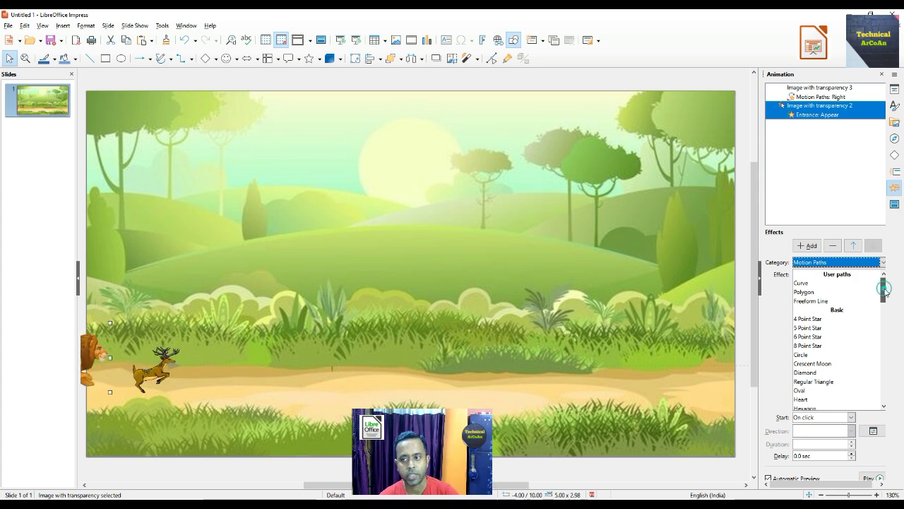
drag(884, 288, 883, 376)
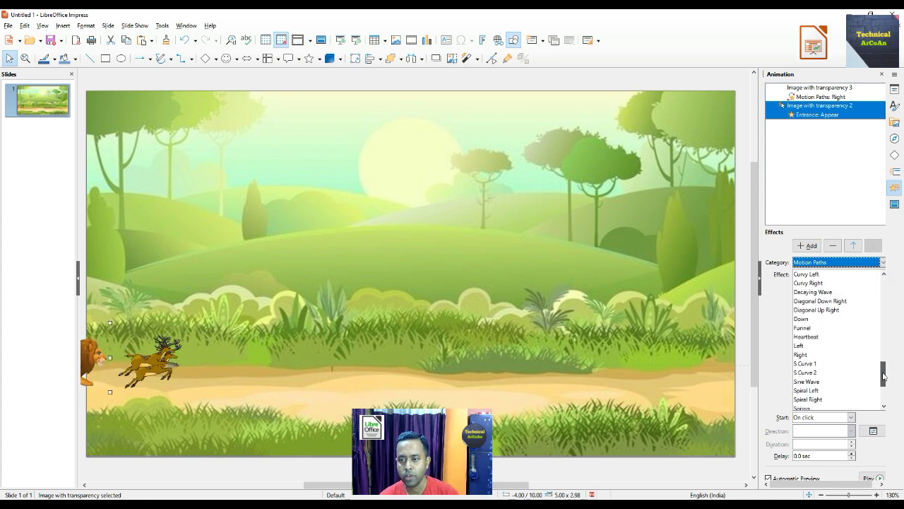
click(801, 355)
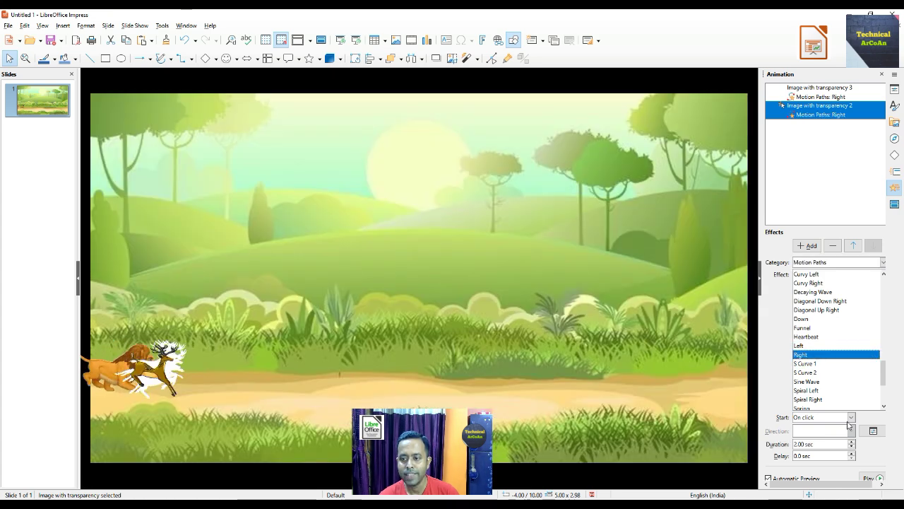
click(851, 417)
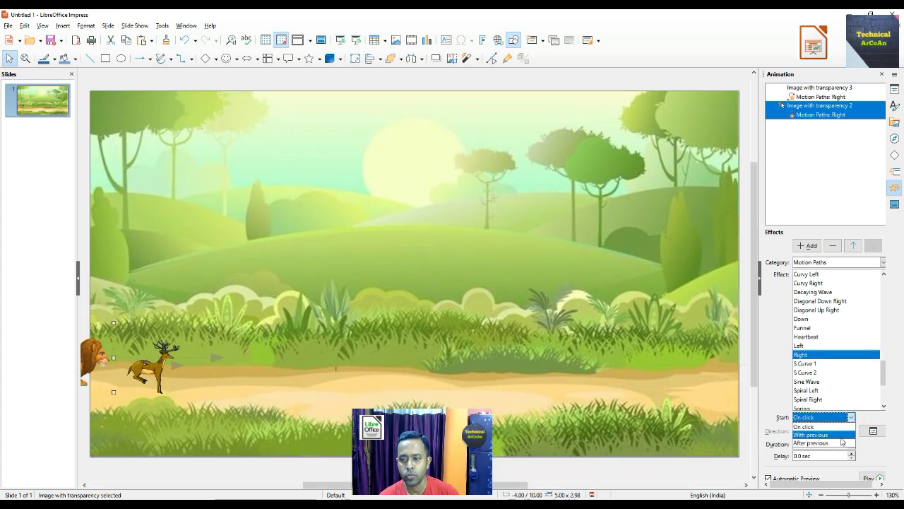
click(840, 436)
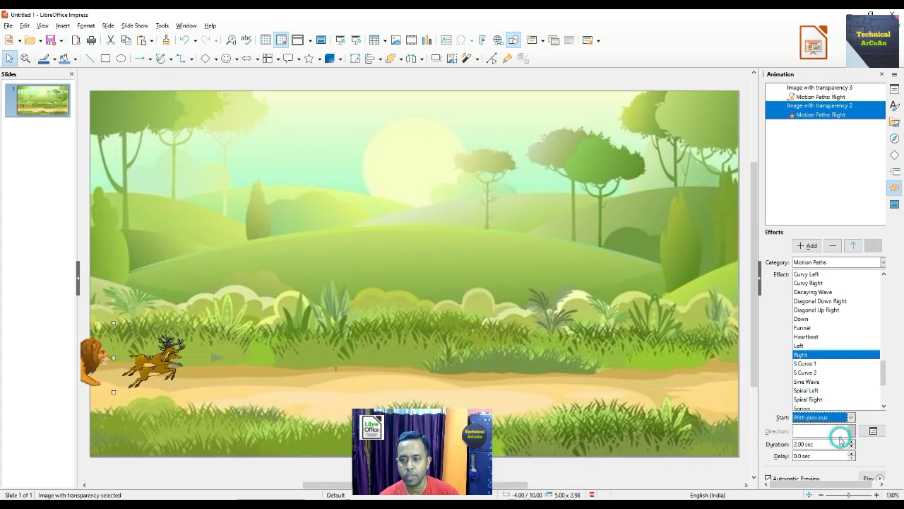
click(797, 444)
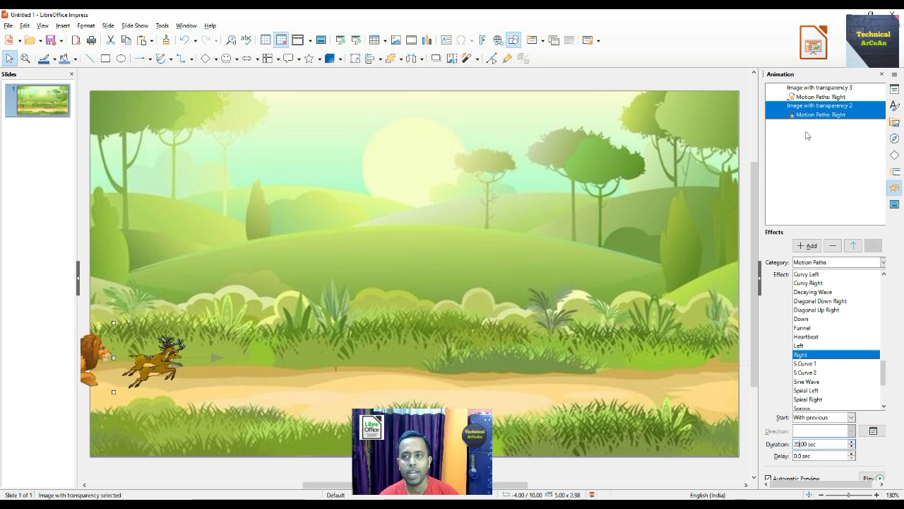
Step: Set the lion animation's Timing to repeat Until end of slide
right_click(794, 113)
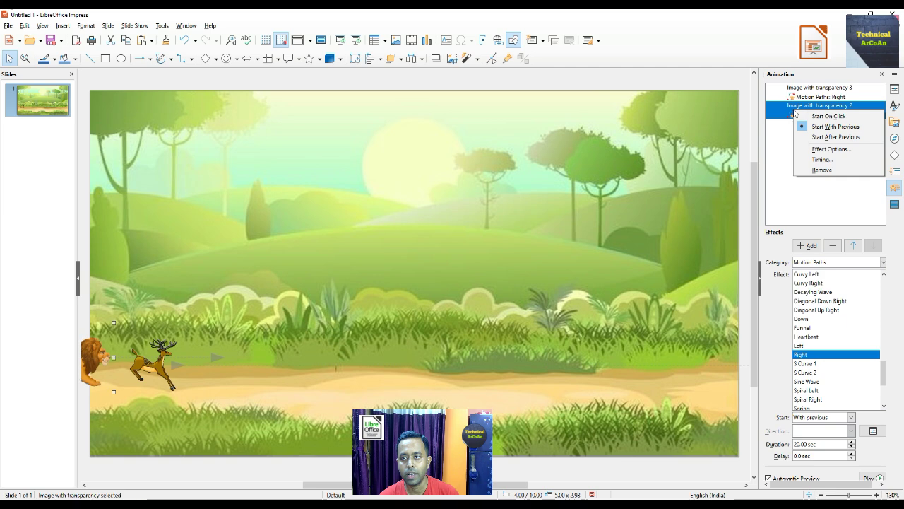
click(822, 160)
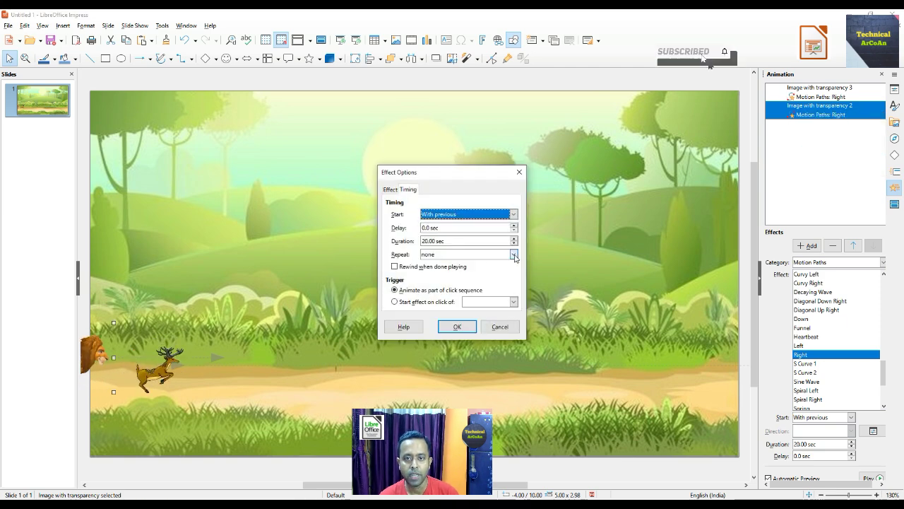
click(514, 254)
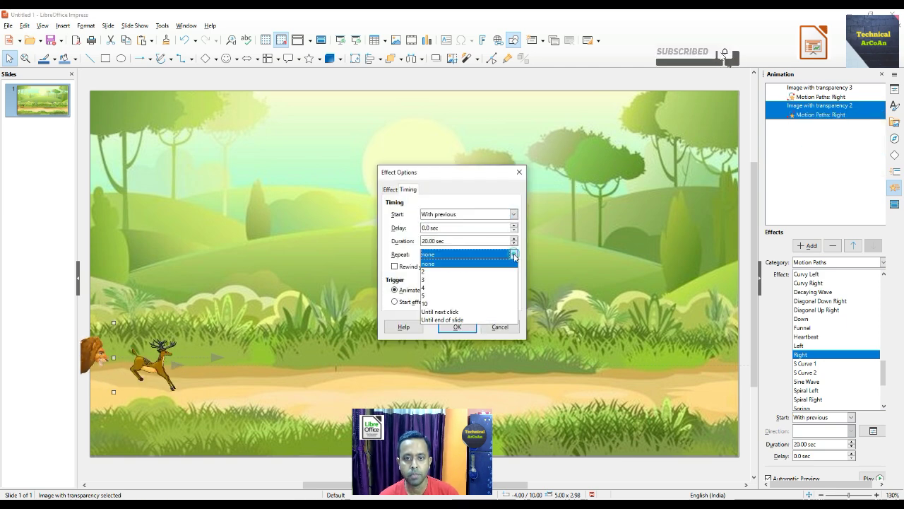
click(487, 320)
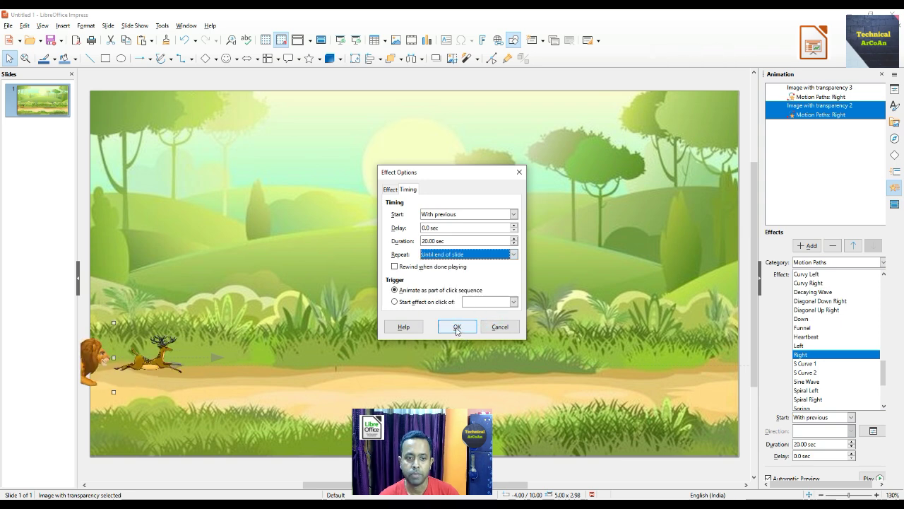
click(456, 329)
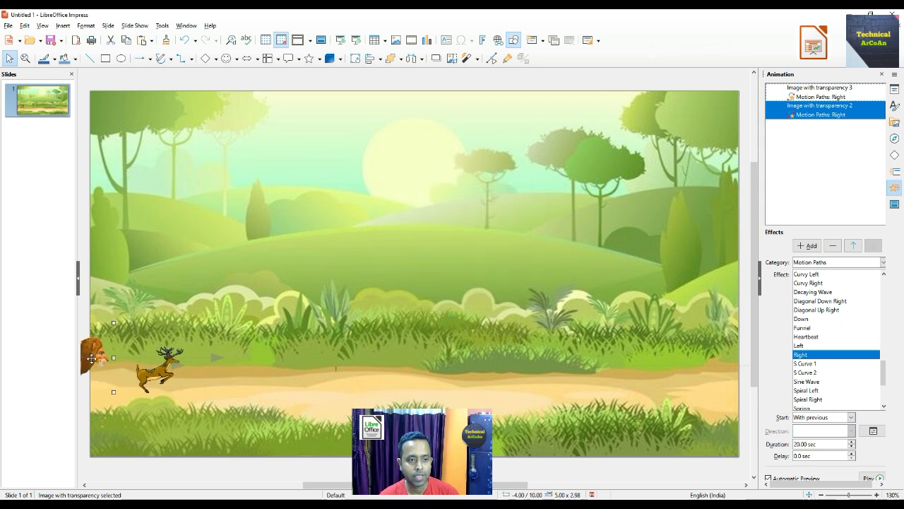
click(214, 354)
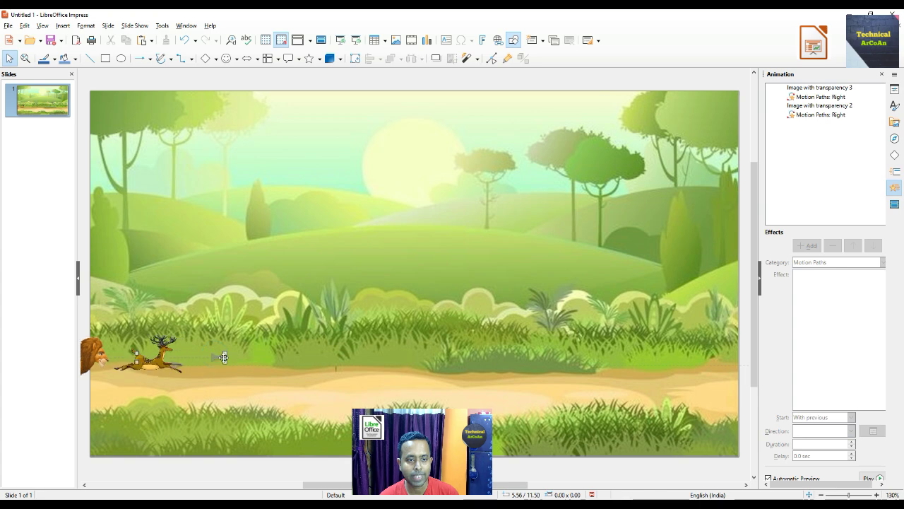
Step: Drag the lion's motion path end far right, past the slide's right edge
drag(224, 357, 784, 355)
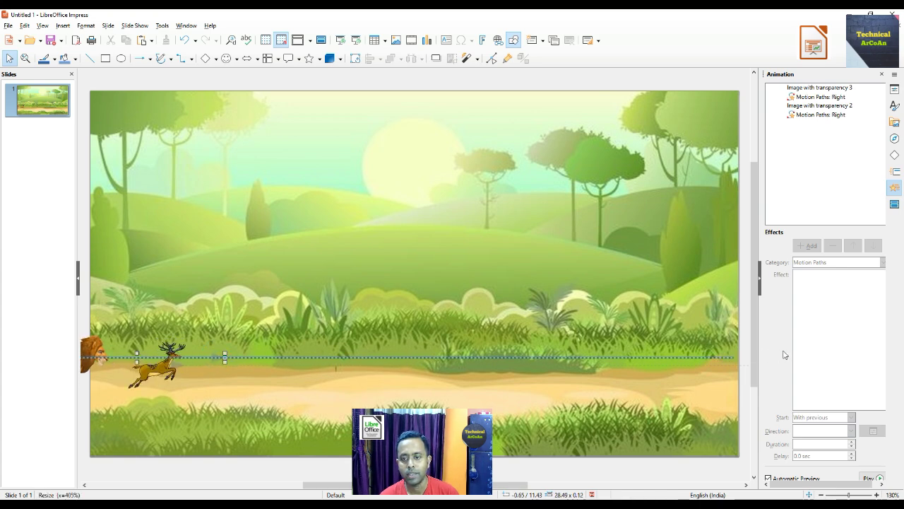
drag(861, 346, 681, 359)
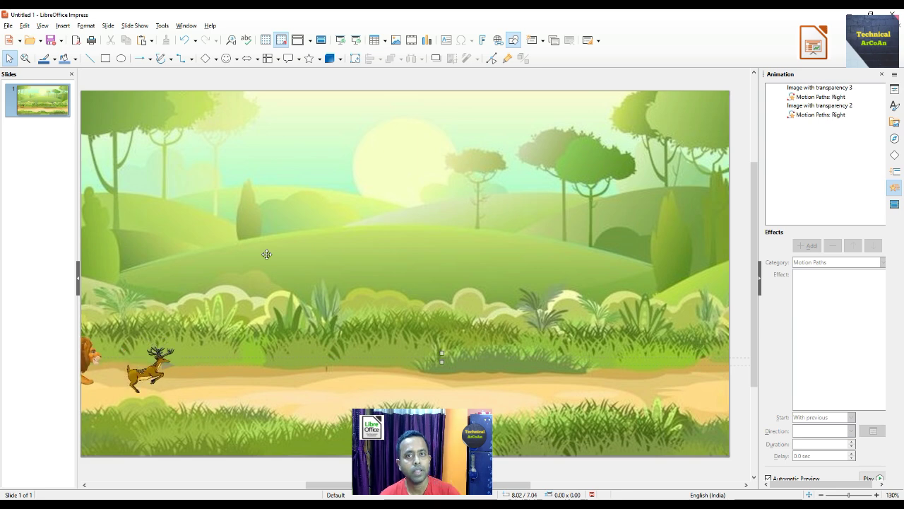
Step: Save As Example_Impress.odp in the Desktop folder
click(8, 26)
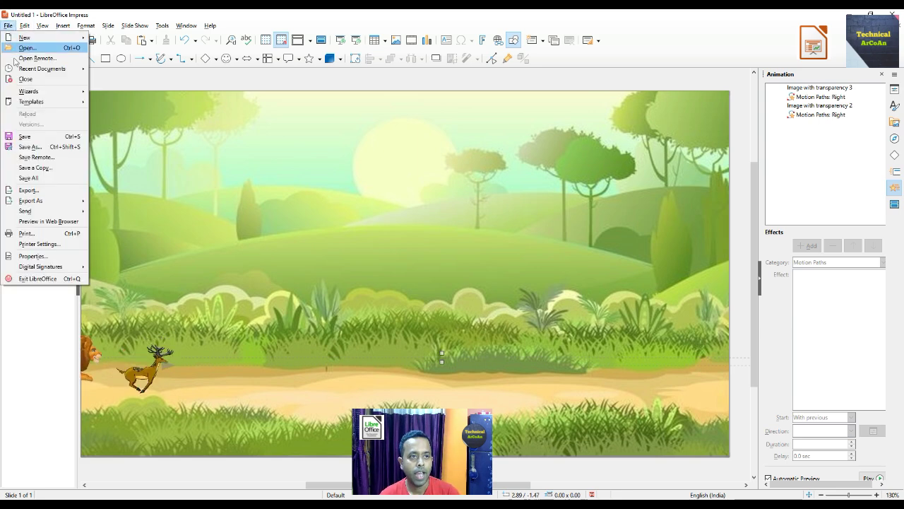
click(34, 138)
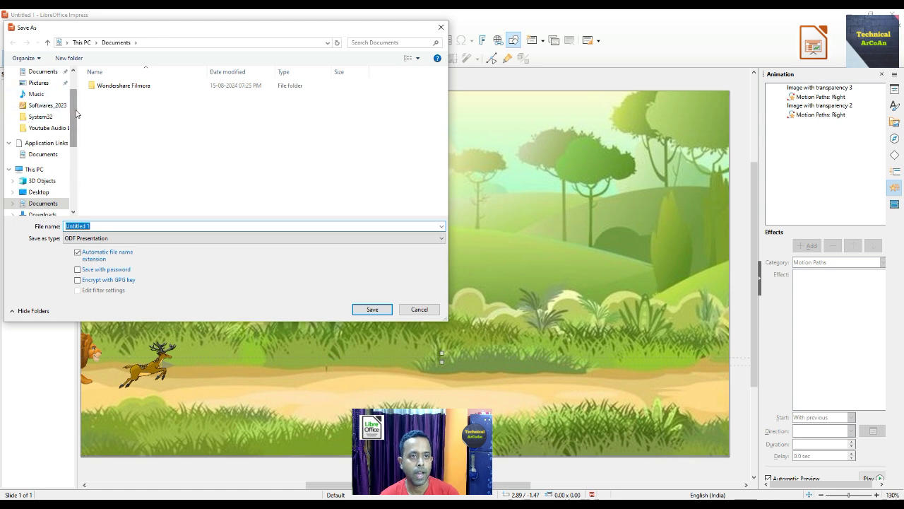
scroll(72, 111, up, 2)
click(39, 90)
click(113, 223)
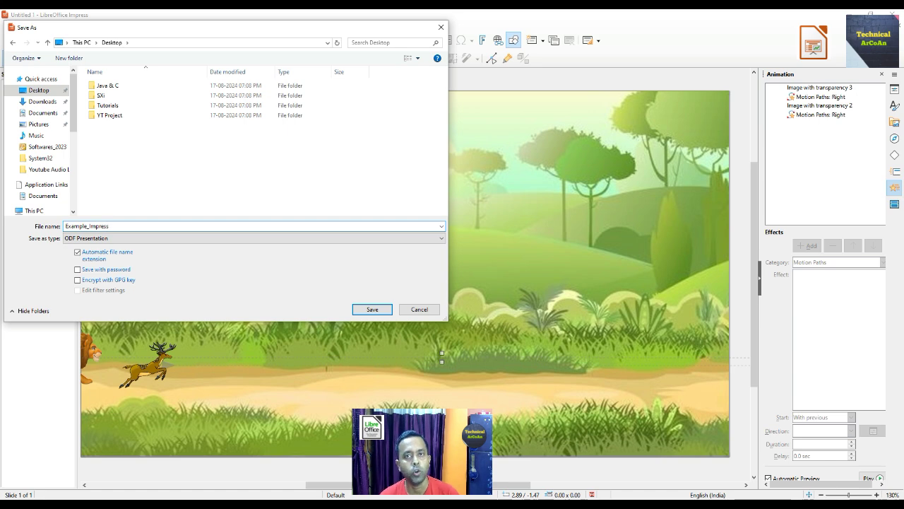
click(373, 310)
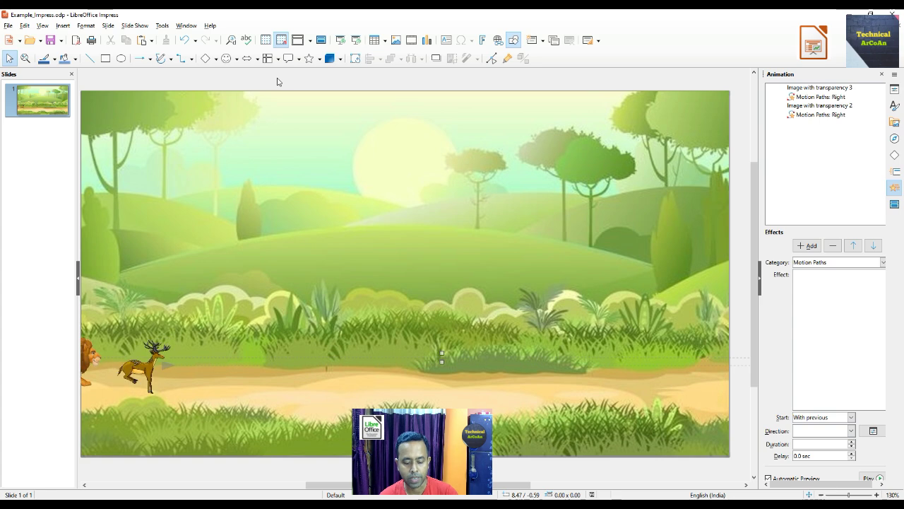
Step: Preview the lion-and-deer chase slideshow, save Example_Impress with the 17.00 sec deer timing, and replay it
key(F5)
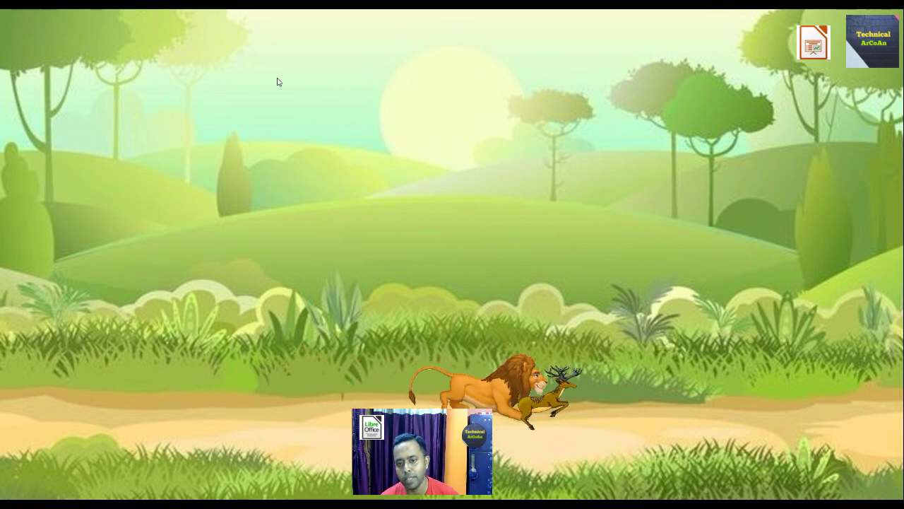
key(Escape)
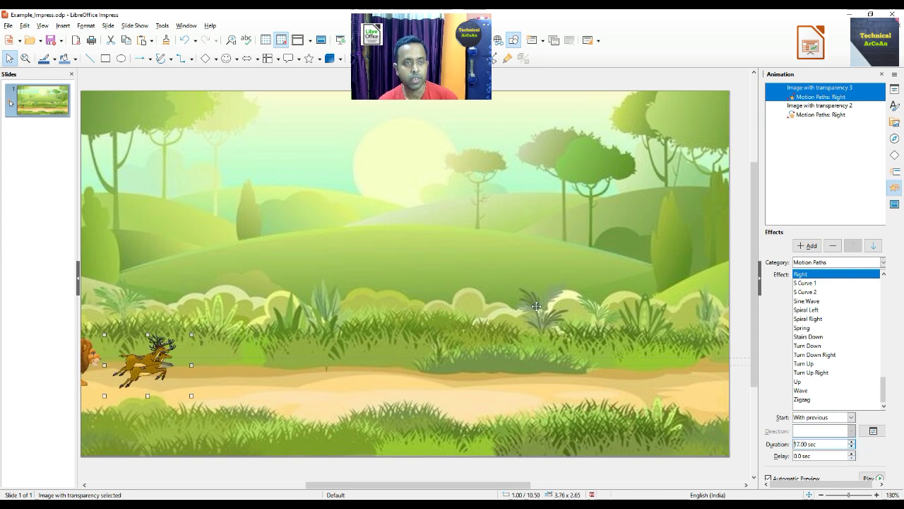
click(8, 26)
click(17, 135)
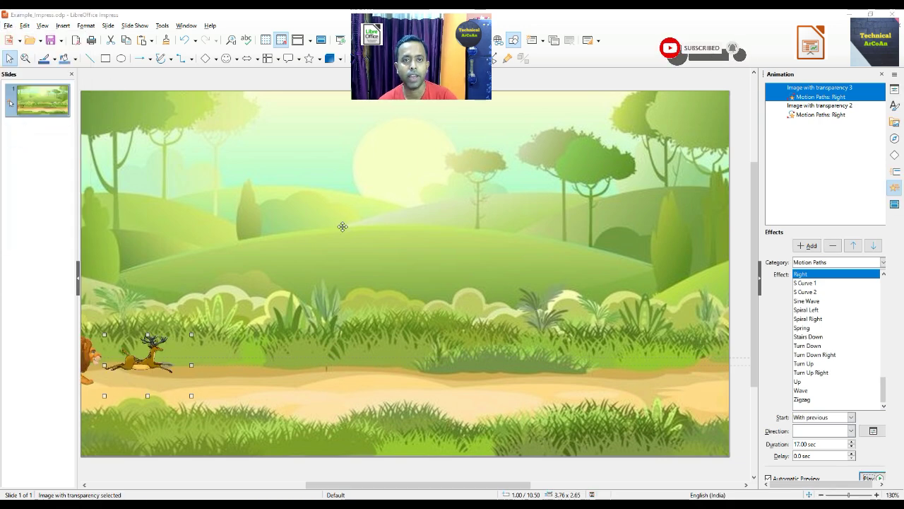
key(F5)
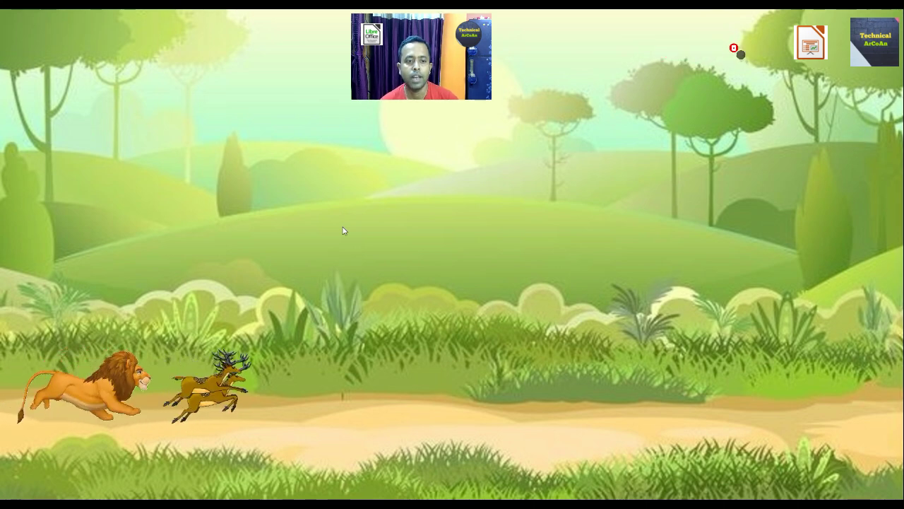